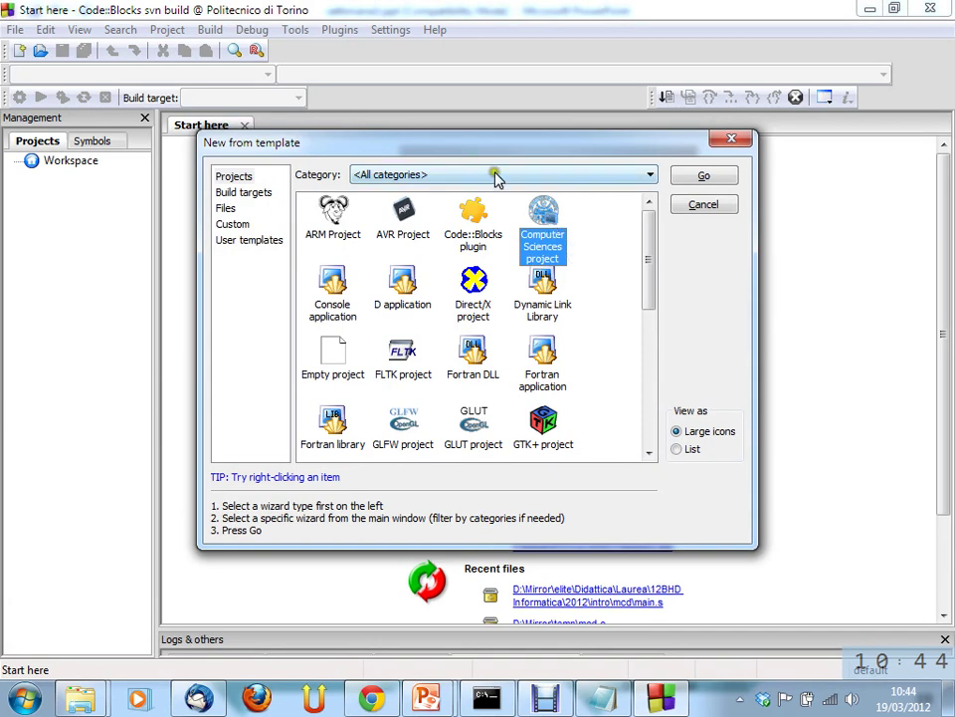
Start a new Computer Sciences project from the template and choose C as its language.
{"action": "left_click", "coordinate": [734, 177]}
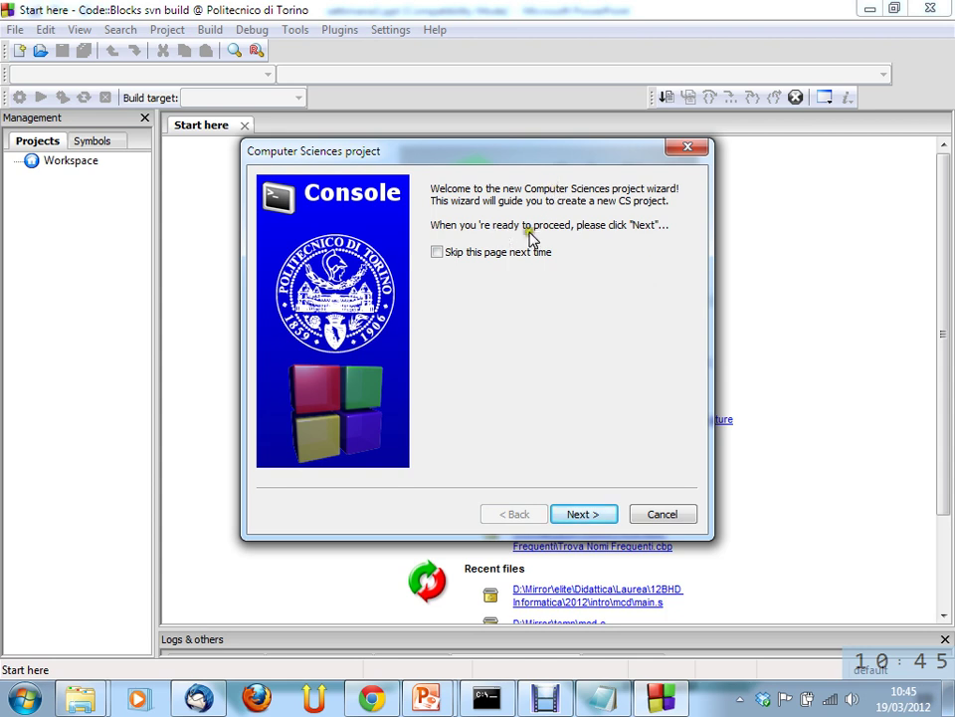
{"action": "left_click", "coordinate": [595, 515]}
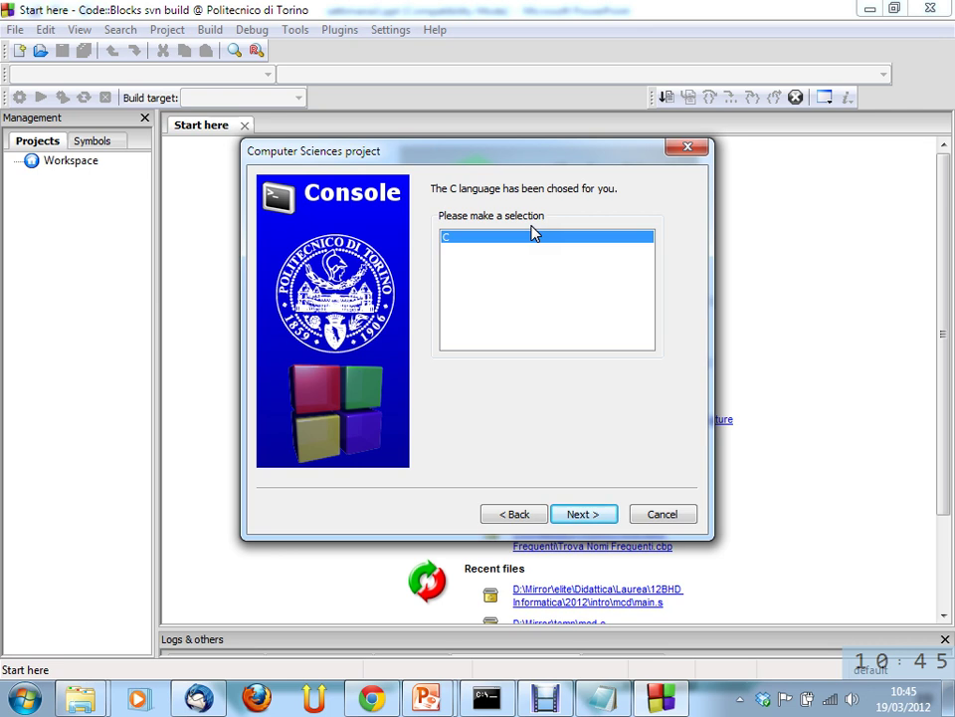
{"action": "left_click", "coordinate": [529, 256]}
{"action": "left_click", "coordinate": [453, 238]}
{"action": "left_click", "coordinate": [606, 516]}
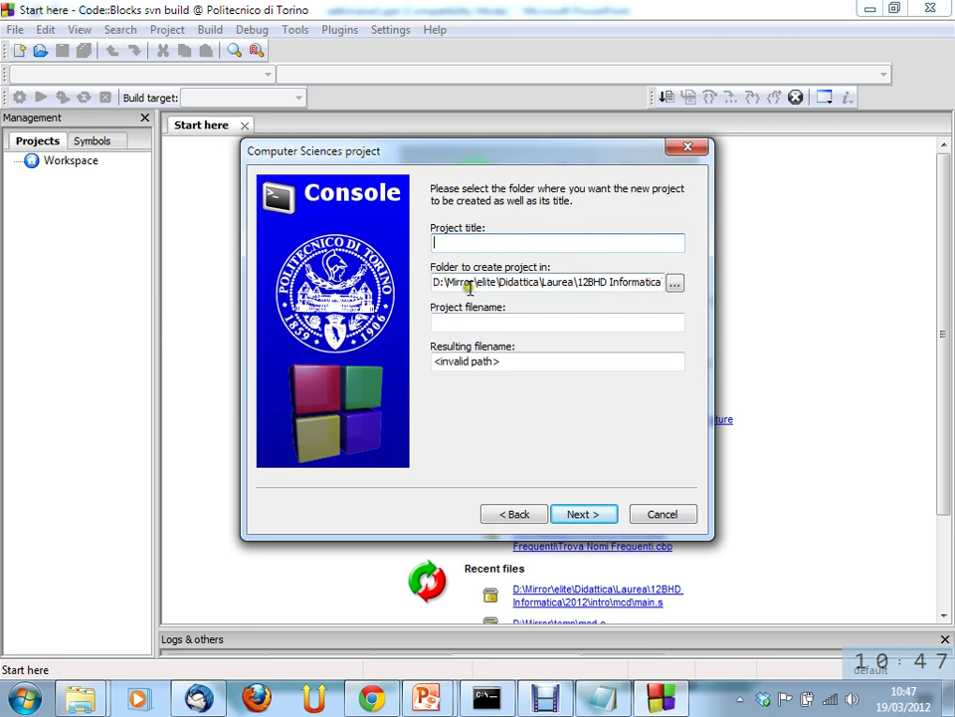
Choose the 12BHD Informatica\2012\intro folder as the project location and title the project primo.
{"action": "left_click", "coordinate": [675, 284]}
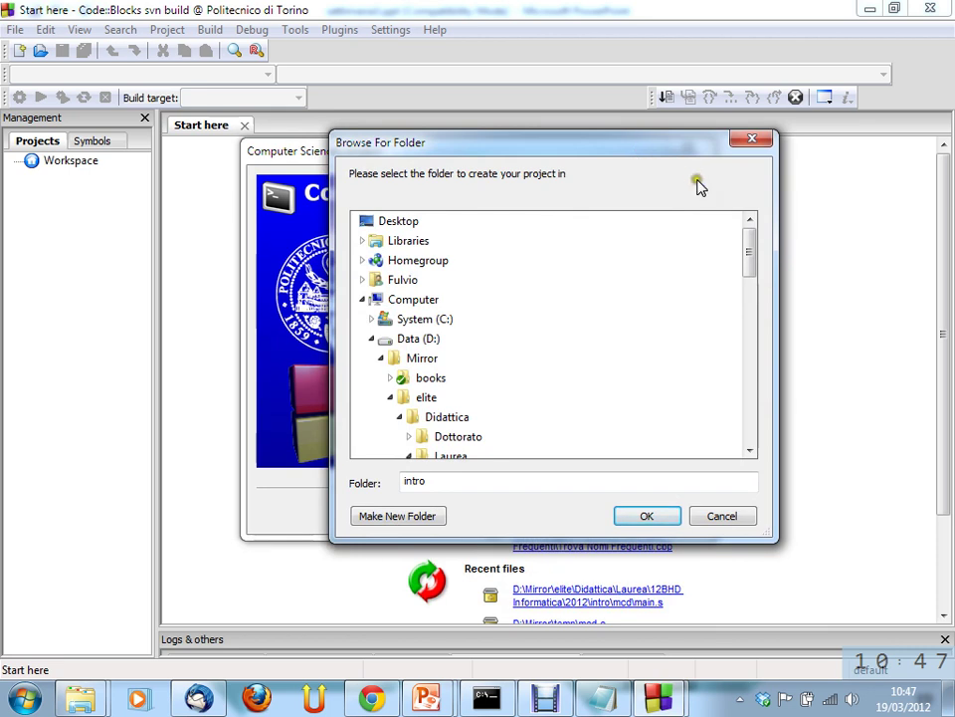
{"action": "left_click_drag", "start_coordinate": [750, 260], "coordinate": [775, 327]}
{"action": "double_click", "coordinate": [487, 325]}
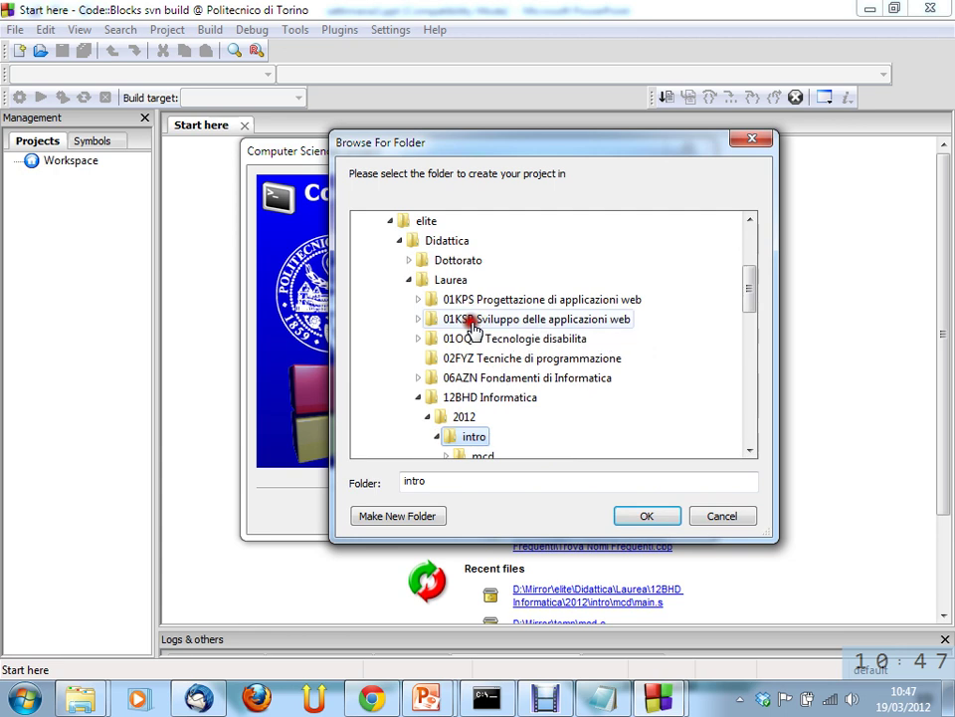
{"action": "left_click_drag", "start_coordinate": [739, 286], "coordinate": [757, 313]}
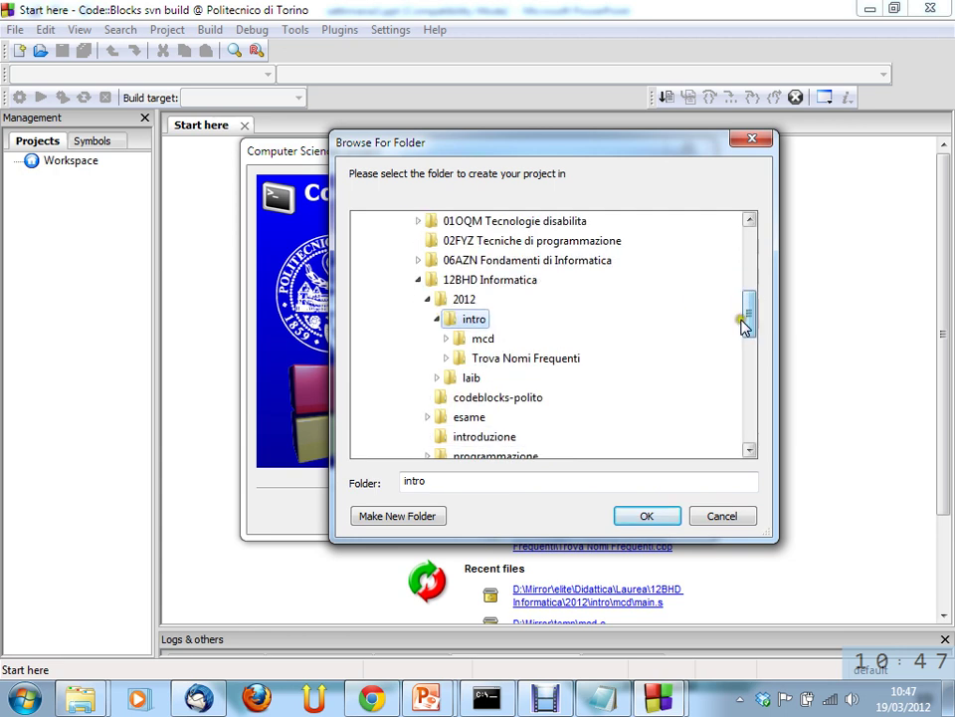
{"action": "left_click", "coordinate": [647, 516]}
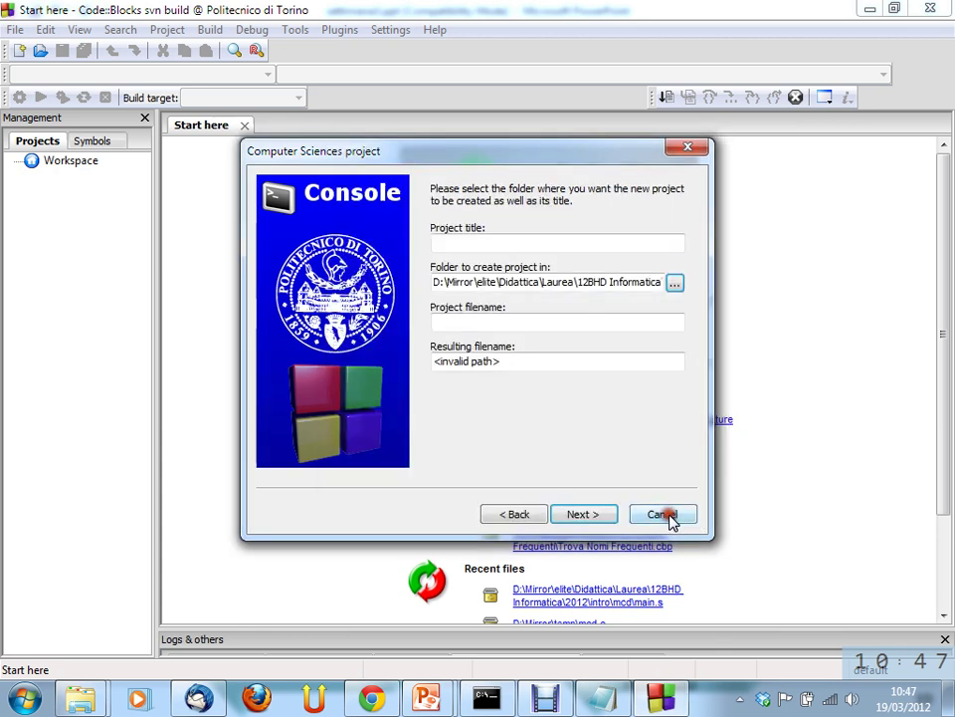
{"action": "left_click", "coordinate": [503, 242]}
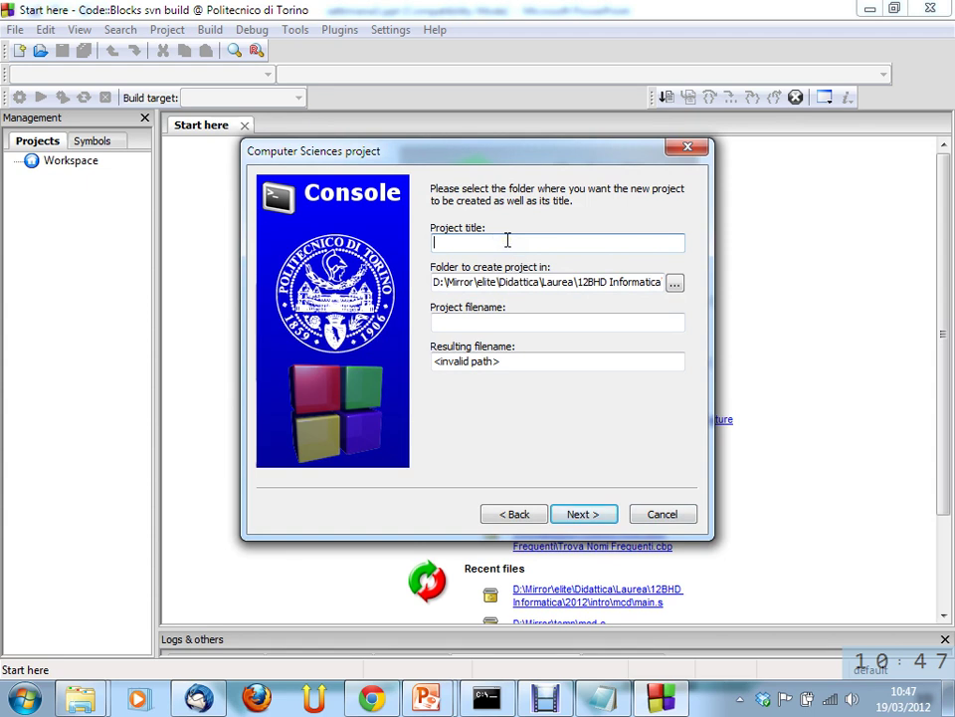
{"action": "type", "text": "primo"}
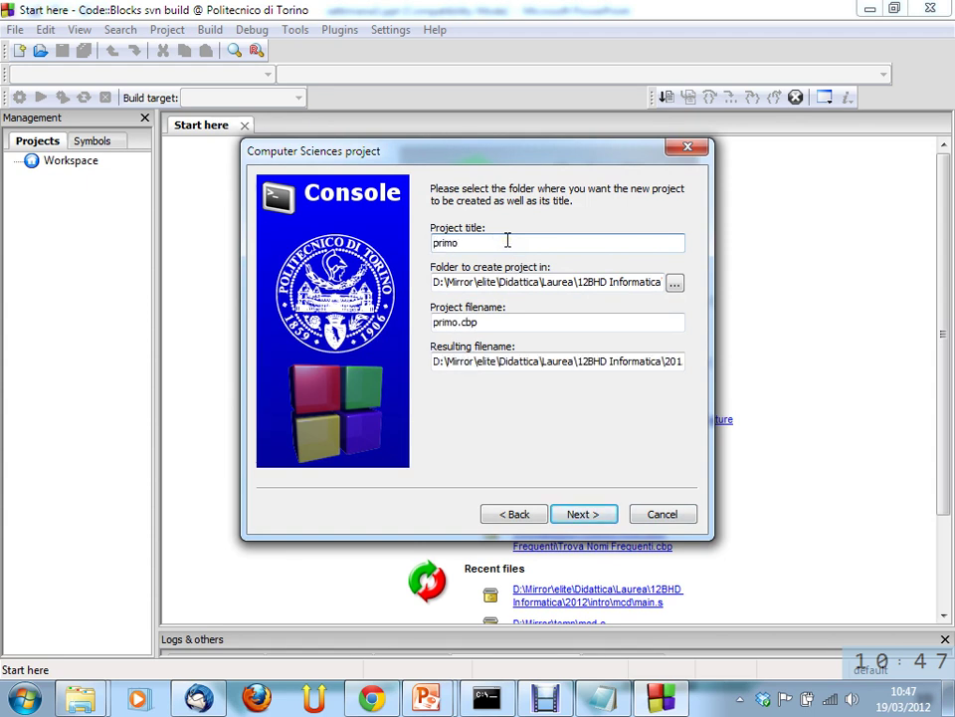
Widen the wizard window and copy the complete resulting filename path of the project.
{"action": "left_click_drag", "start_coordinate": [712, 318], "coordinate": [953, 341]}
{"action": "left_click", "coordinate": [642, 362]}
{"action": "double_click", "coordinate": [592, 361]}
{"action": "left_click", "coordinate": [605, 360]}
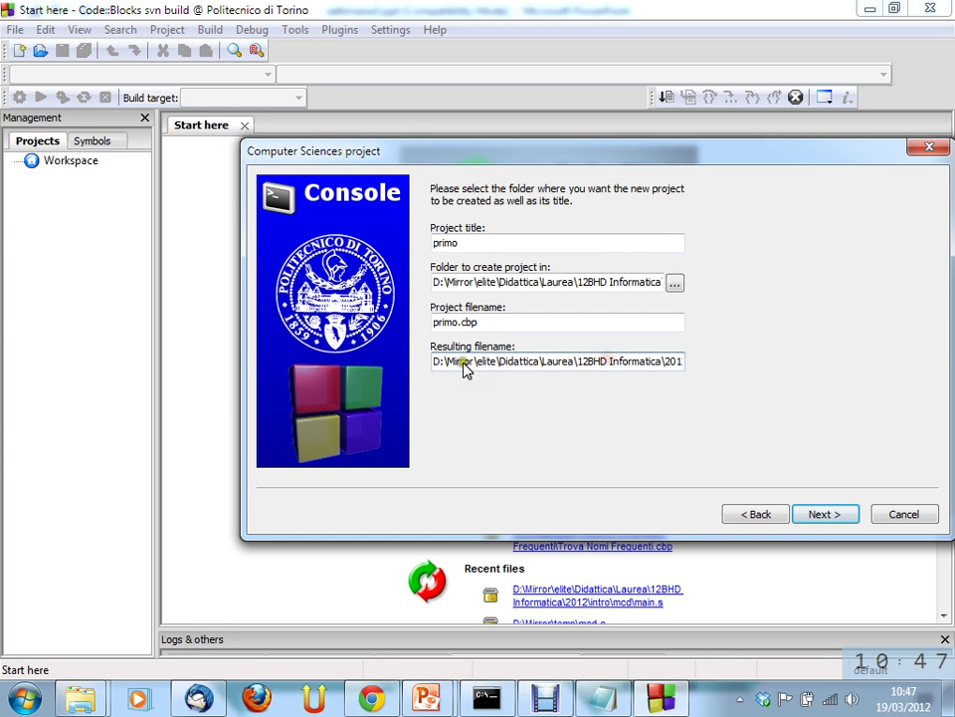
{"action": "left_click_drag", "start_coordinate": [435, 363], "coordinate": [537, 386]}
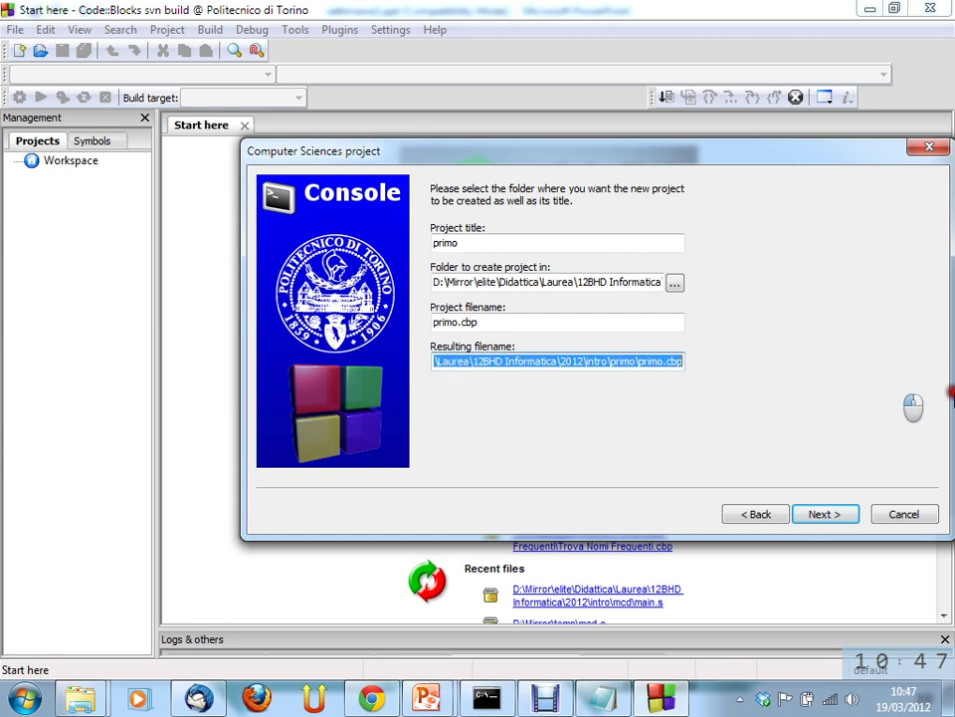
{"action": "right_click", "coordinate": [622, 366]}
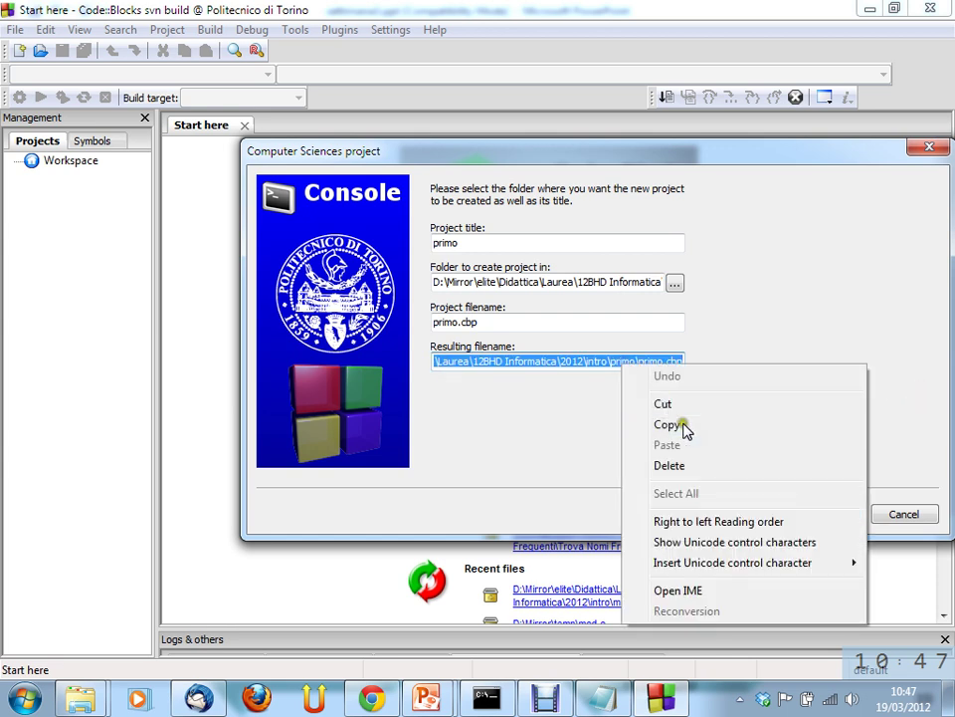
{"action": "left_click", "coordinate": [668, 424]}
{"action": "left_click", "coordinate": [587, 362]}
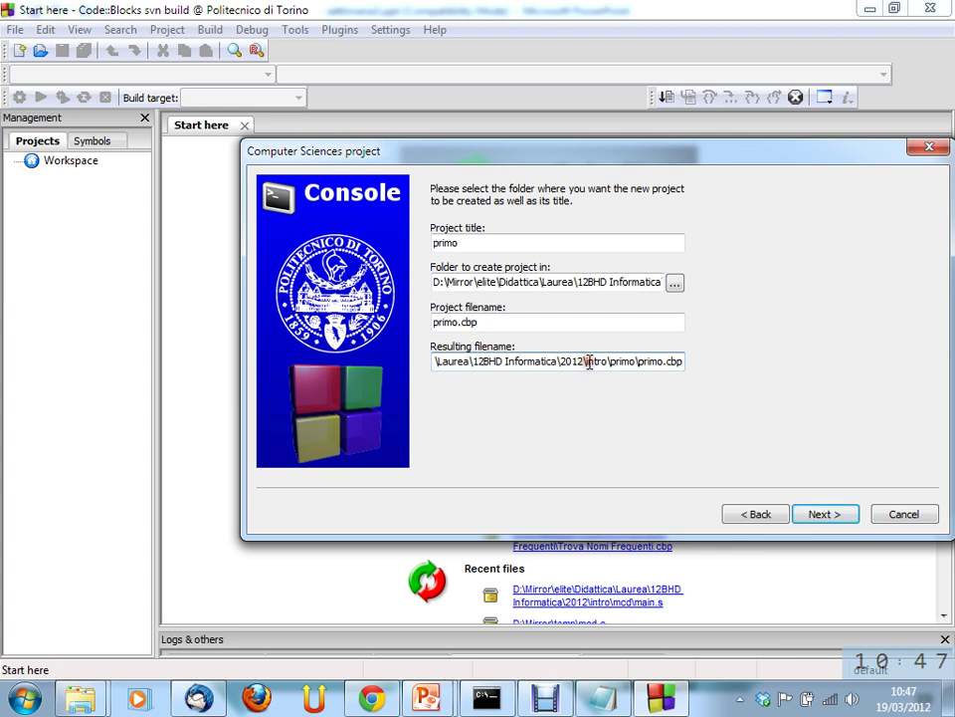
{"action": "double_click", "coordinate": [452, 362]}
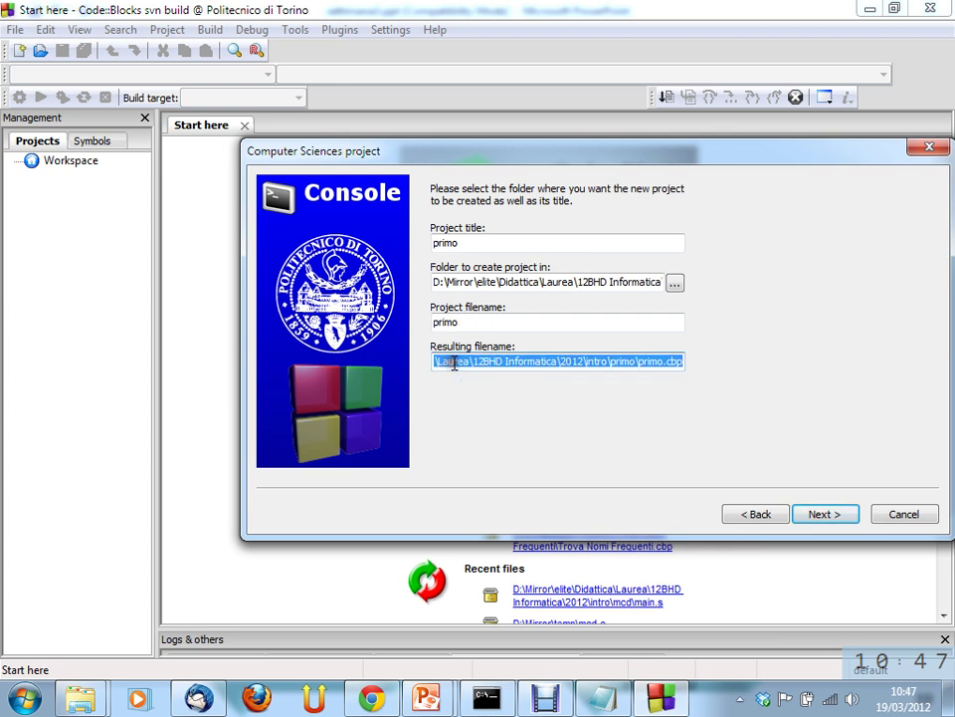
Open Notepad++ and paste the copied project path into a new document.
{"action": "left_click", "coordinate": [18, 701]}
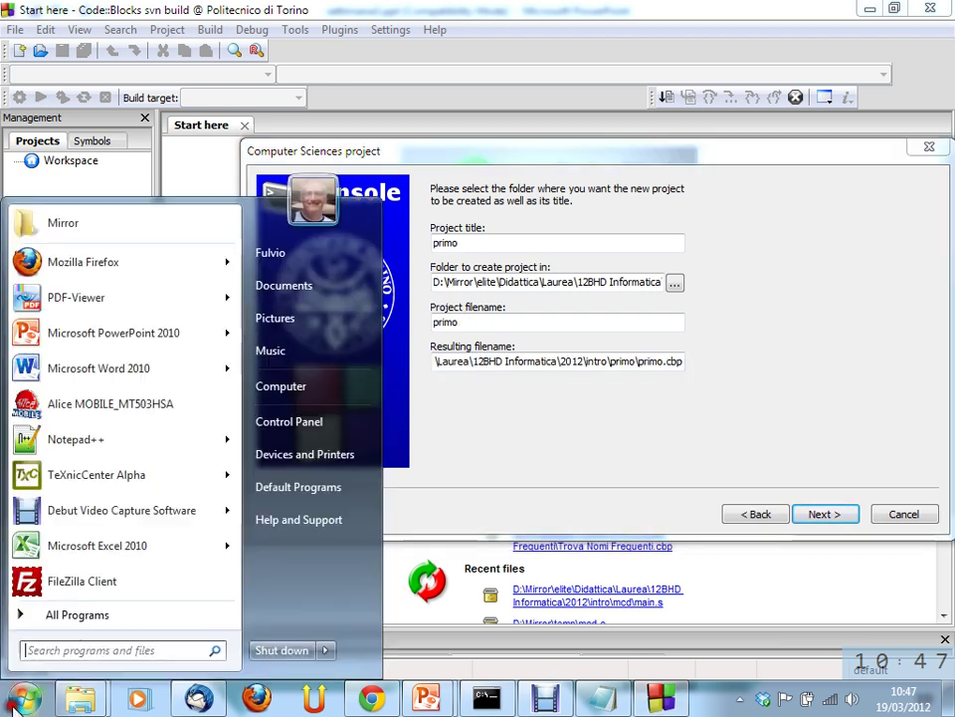
{"action": "left_click", "coordinate": [96, 438]}
{"action": "key", "text": "ctrl+v"}
{"action": "scroll", "coordinate": [340, 291], "scroll_direction": "up", "scroll_amount": 1}
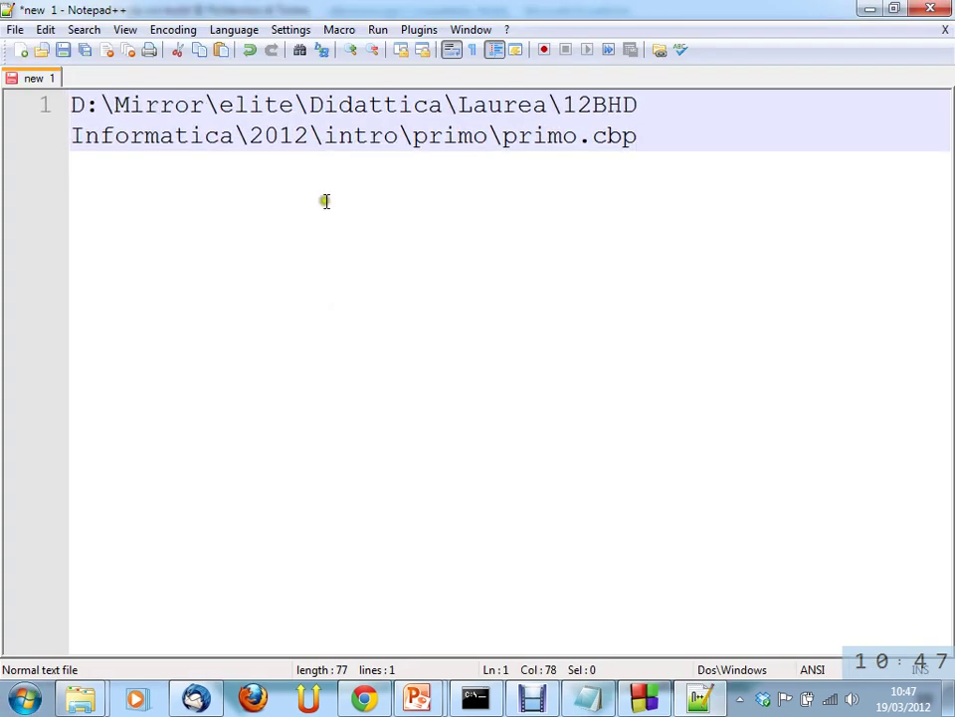
Separate the pasted path with spaces into the base folder, primo\ and primo.cbp, highlighting each part.
{"action": "left_click", "coordinate": [412, 136]}
{"action": "left_click_drag", "start_coordinate": [420, 136], "coordinate": [70, 104]}
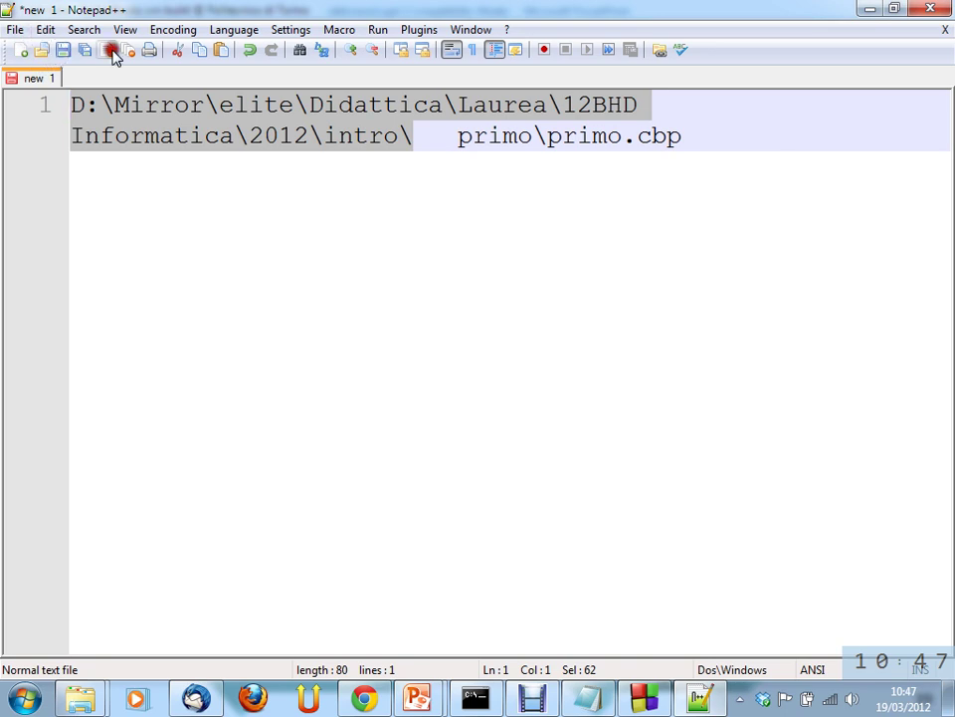
{"action": "left_click", "coordinate": [549, 137]}
{"action": "left_click_drag", "start_coordinate": [548, 136], "coordinate": [450, 135]}
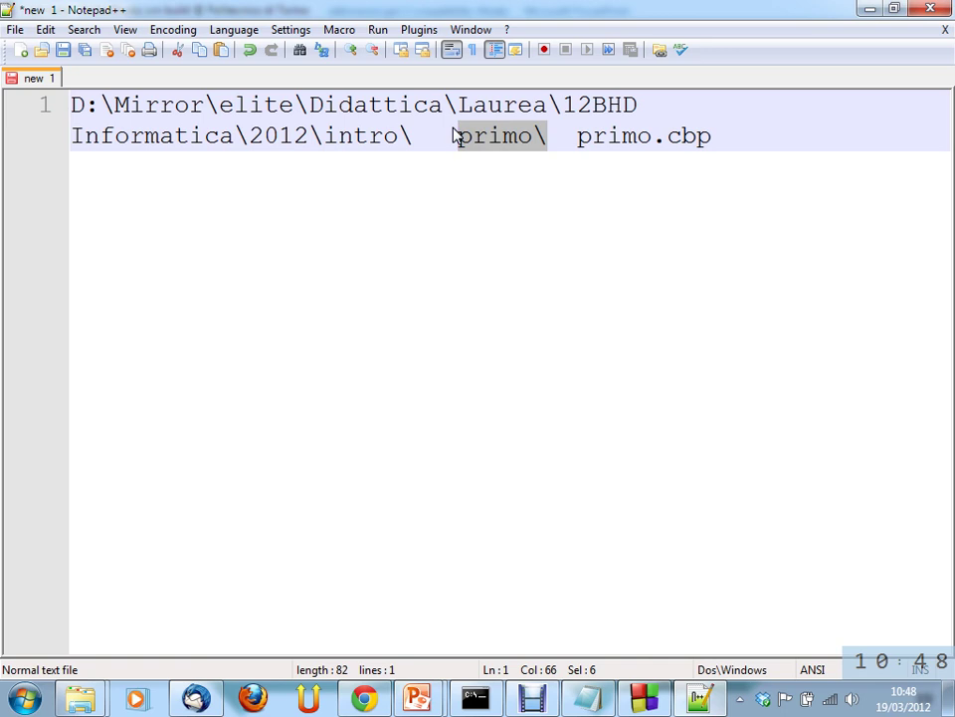
{"action": "left_click_drag", "start_coordinate": [713, 137], "coordinate": [576, 145]}
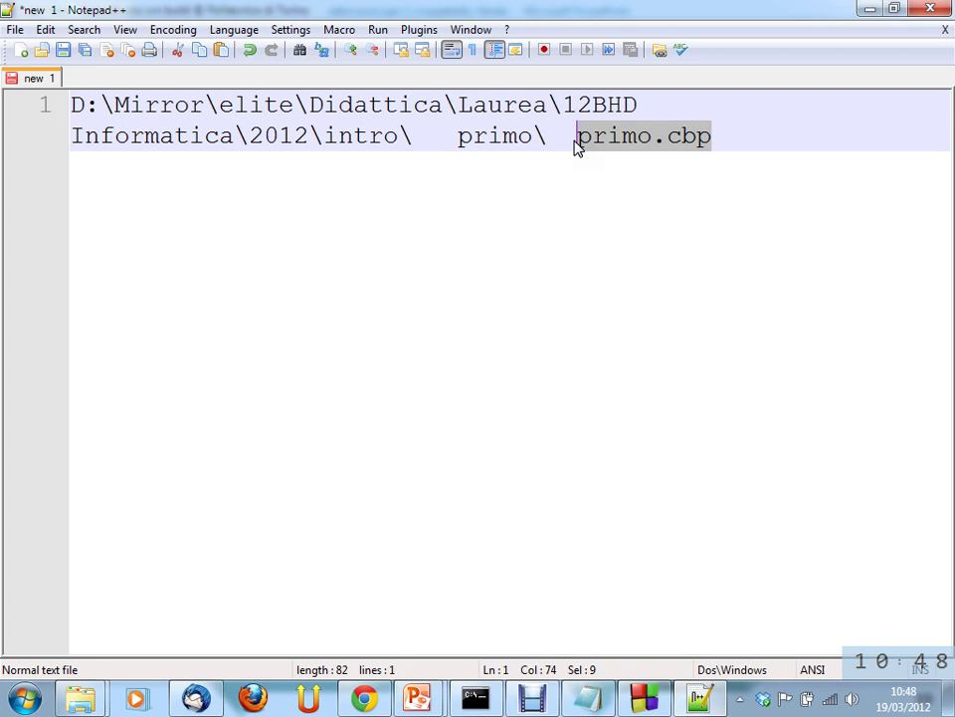
{"action": "left_click_drag", "start_coordinate": [428, 136], "coordinate": [93, 99]}
{"action": "double_click", "coordinate": [474, 136]}
{"action": "left_click_drag", "start_coordinate": [474, 141], "coordinate": [537, 136]}
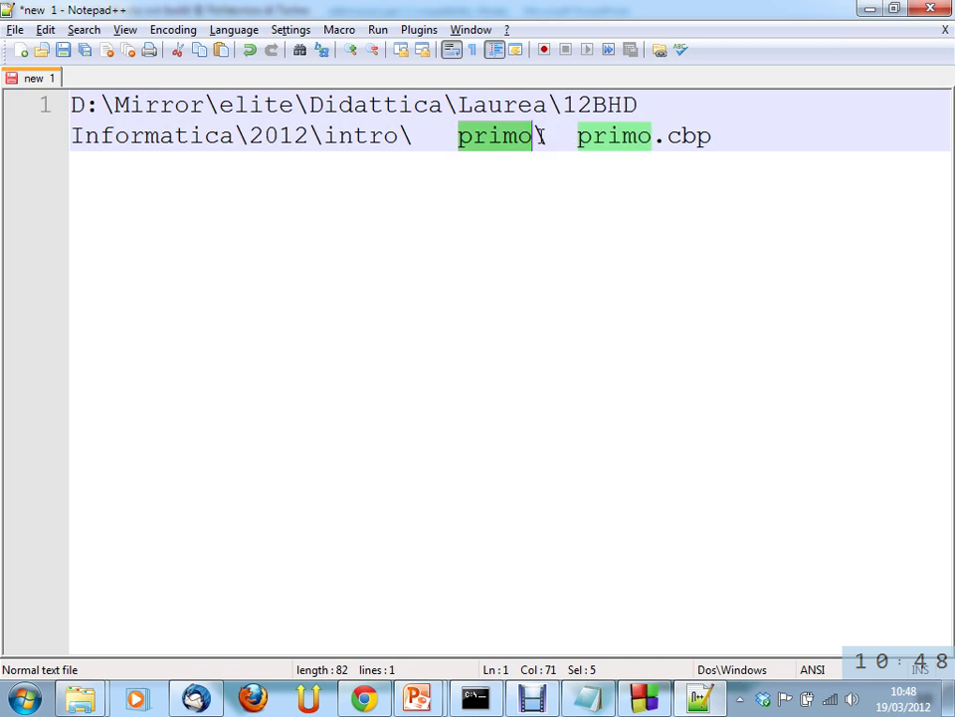
Switch back to Code::Blocks and finish creating the primo project with both the Debug and Release configurations.
{"action": "key", "text": "alt+Tab"}
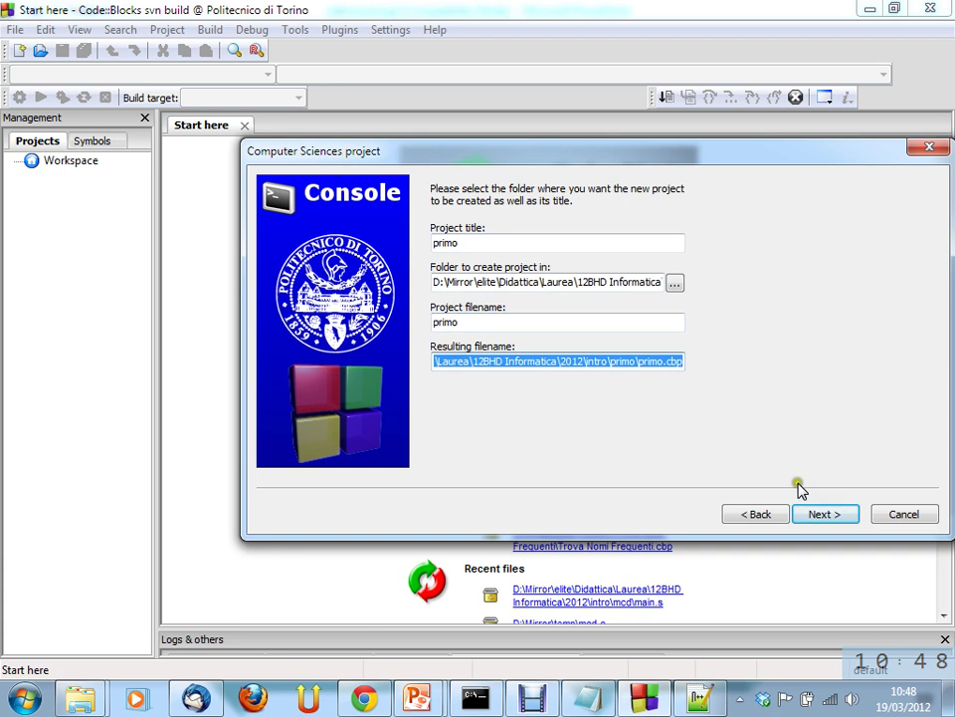
{"action": "left_click_drag", "start_coordinate": [568, 282], "coordinate": [649, 282]}
{"action": "left_click", "coordinate": [591, 252]}
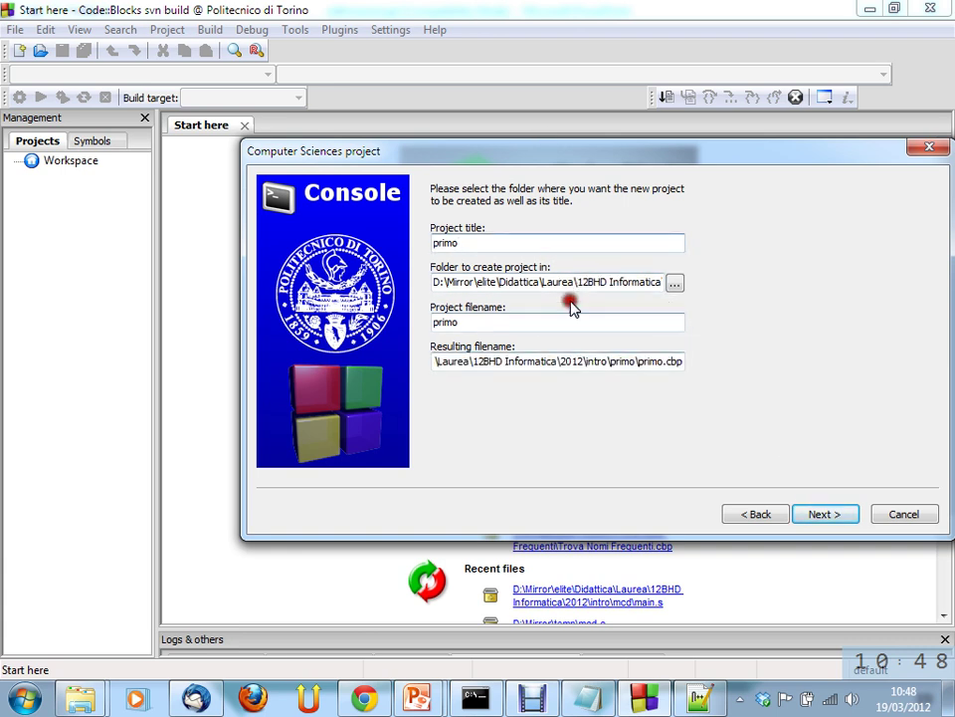
{"action": "left_click", "coordinate": [822, 513]}
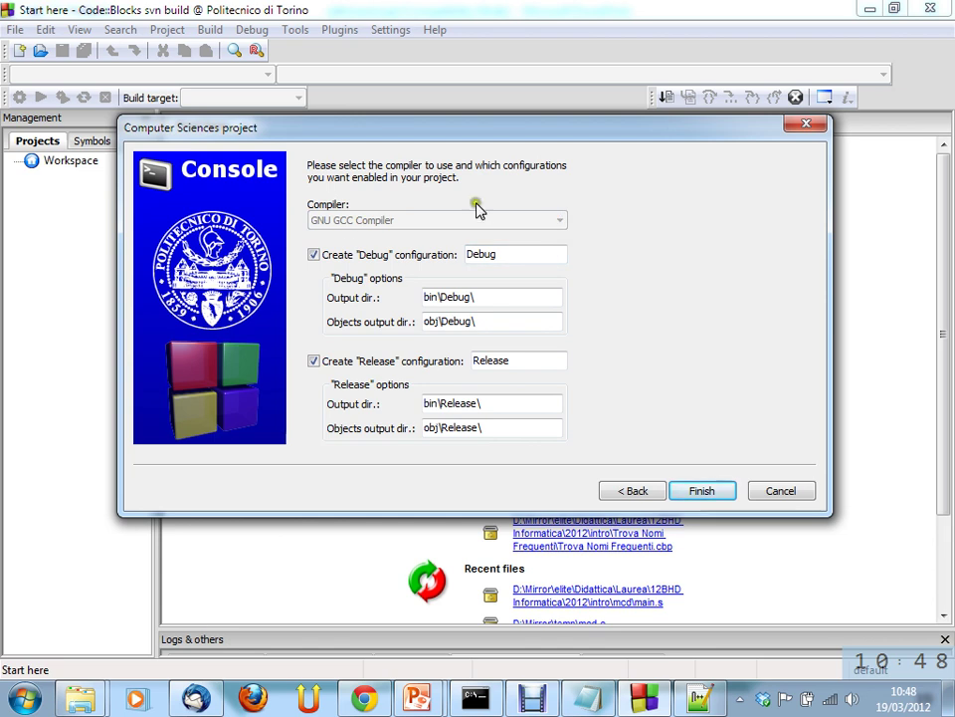
{"action": "left_click_drag", "start_coordinate": [488, 138], "coordinate": [487, 129]}
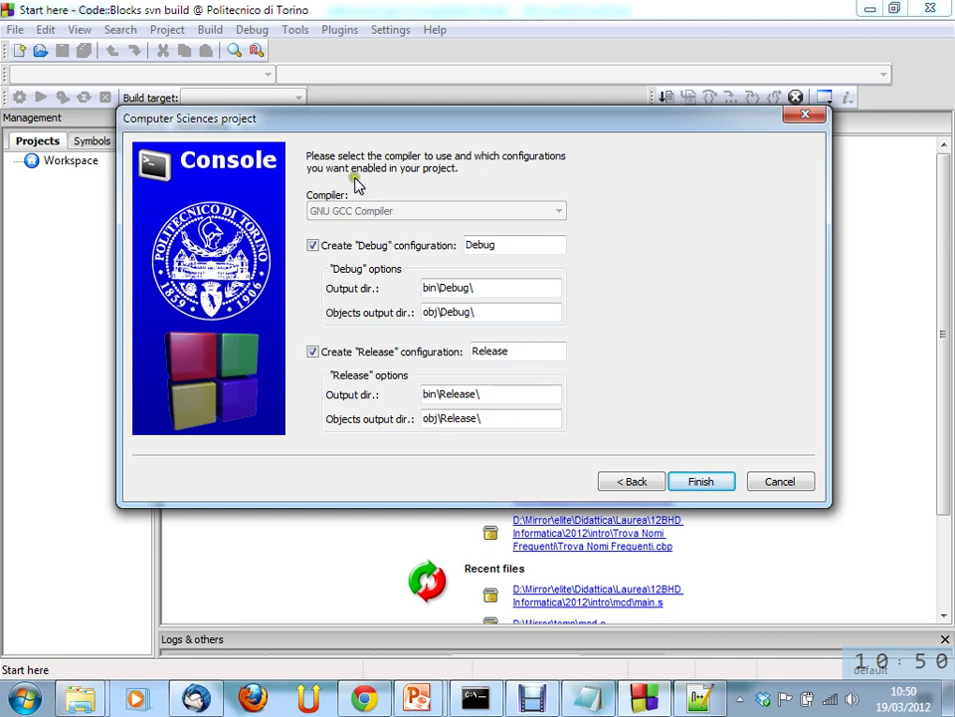
{"action": "left_click_drag", "start_coordinate": [341, 120], "coordinate": [339, 74]}
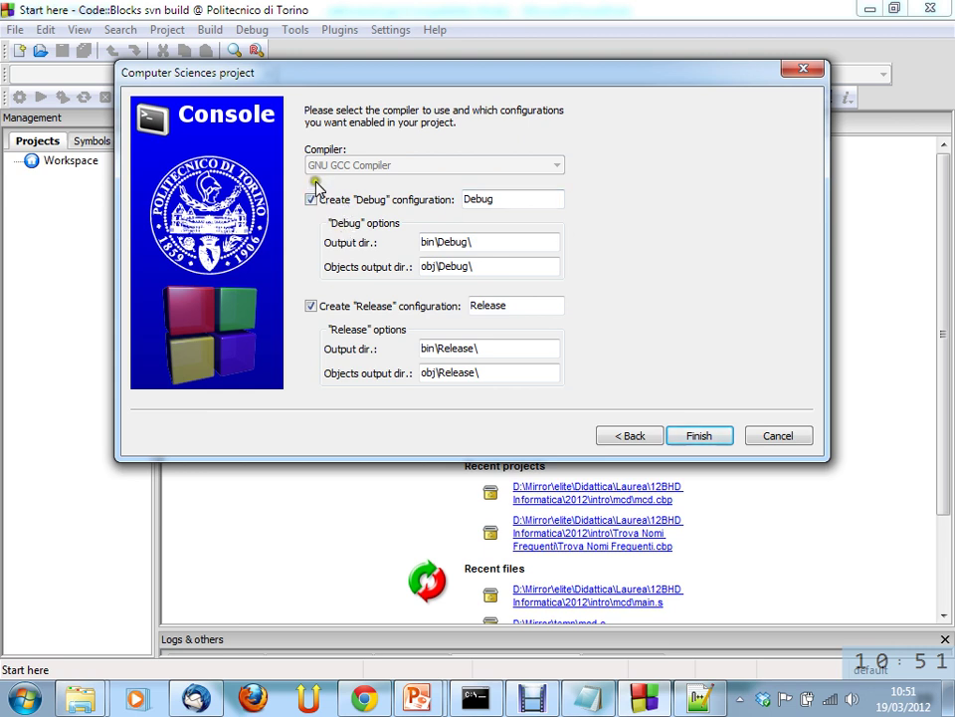
{"action": "left_click", "coordinate": [697, 438]}
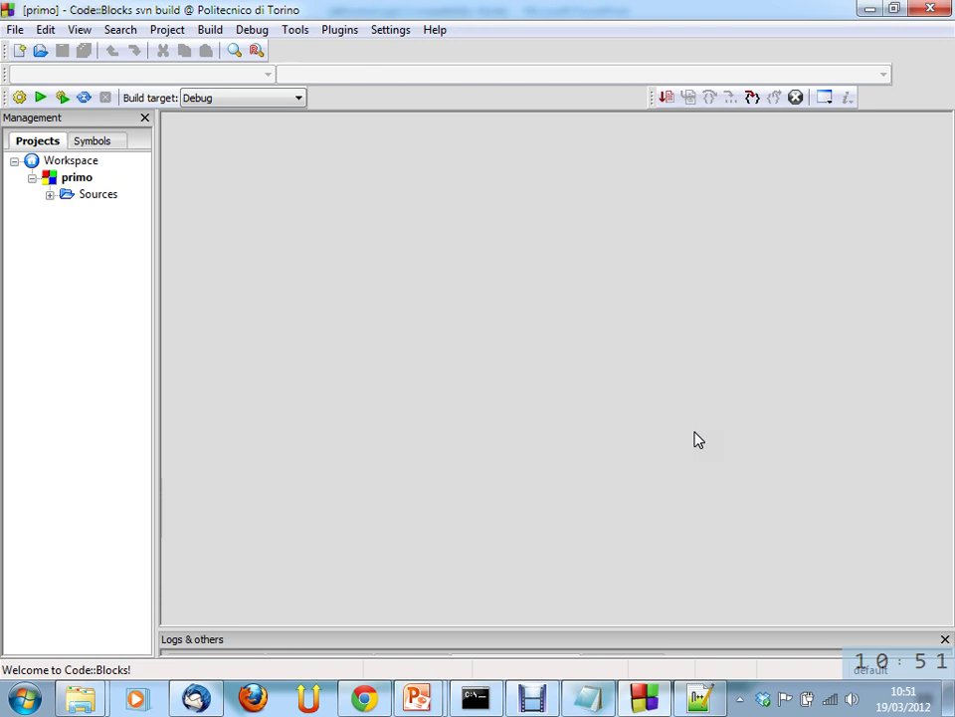
Expand the primo project's Sources folder and open main.c in the editor.
{"action": "left_click", "coordinate": [71, 160]}
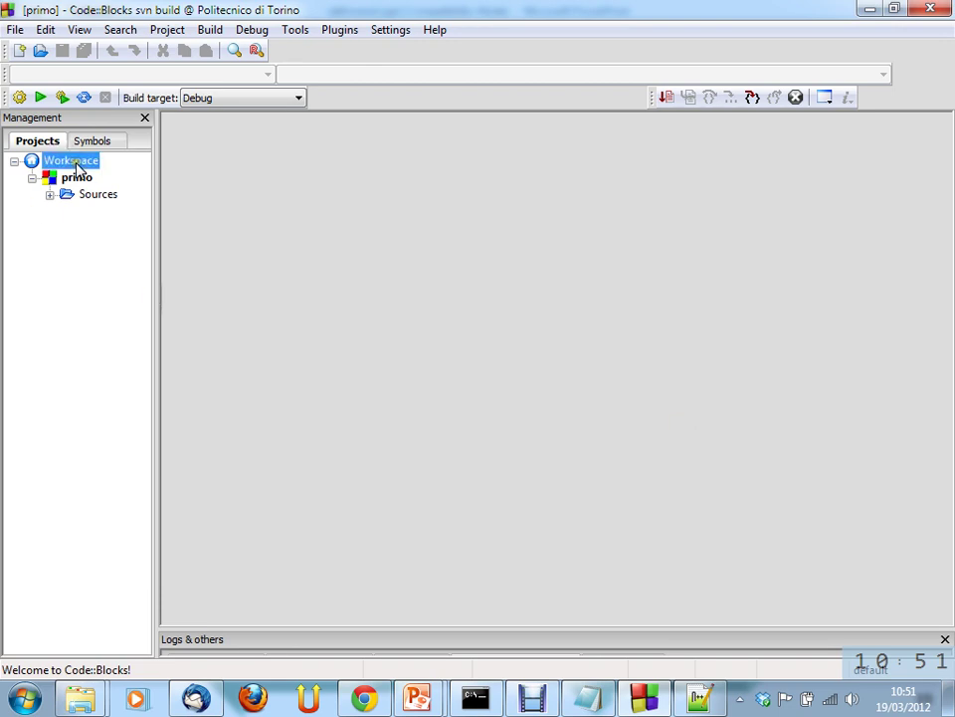
{"action": "left_click", "coordinate": [76, 177]}
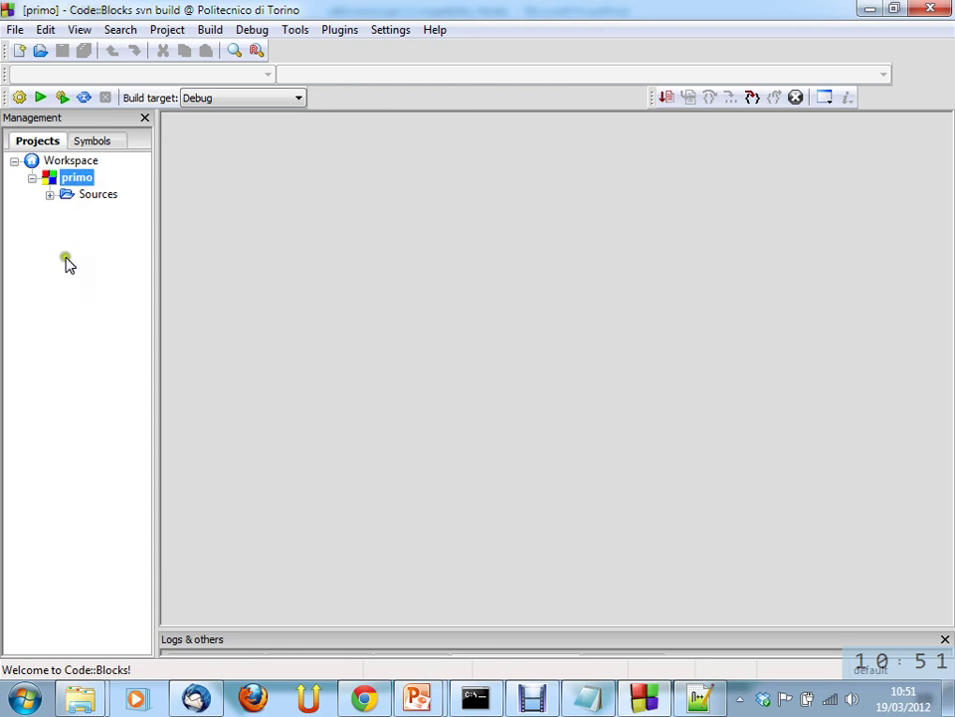
{"action": "left_click", "coordinate": [50, 194]}
{"action": "left_click", "coordinate": [97, 215]}
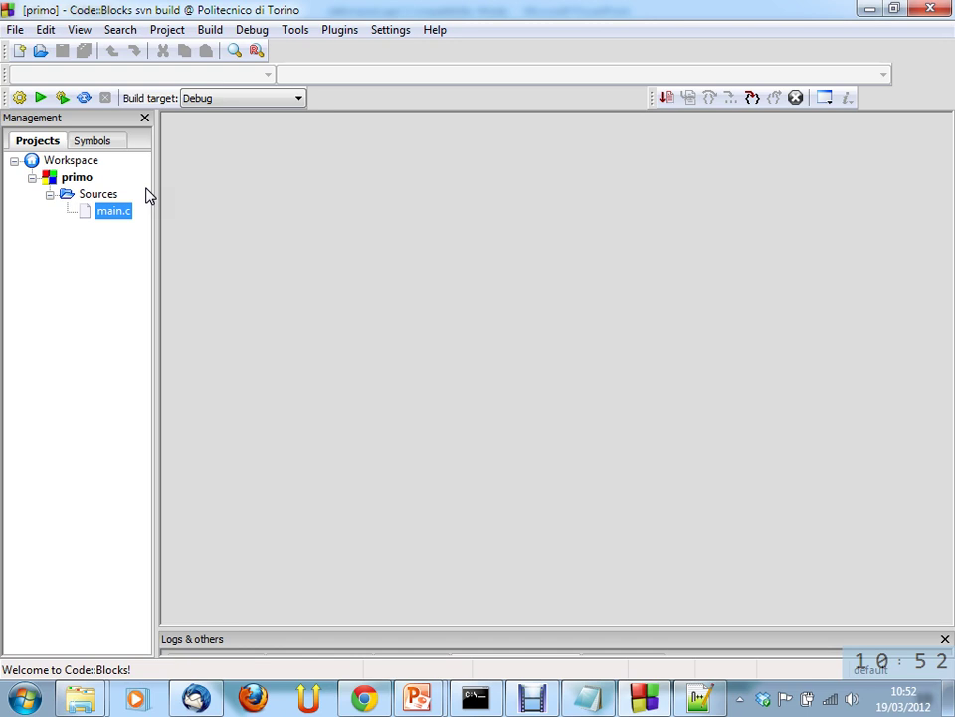
{"action": "left_click", "coordinate": [132, 204]}
{"action": "double_click", "coordinate": [113, 212]}
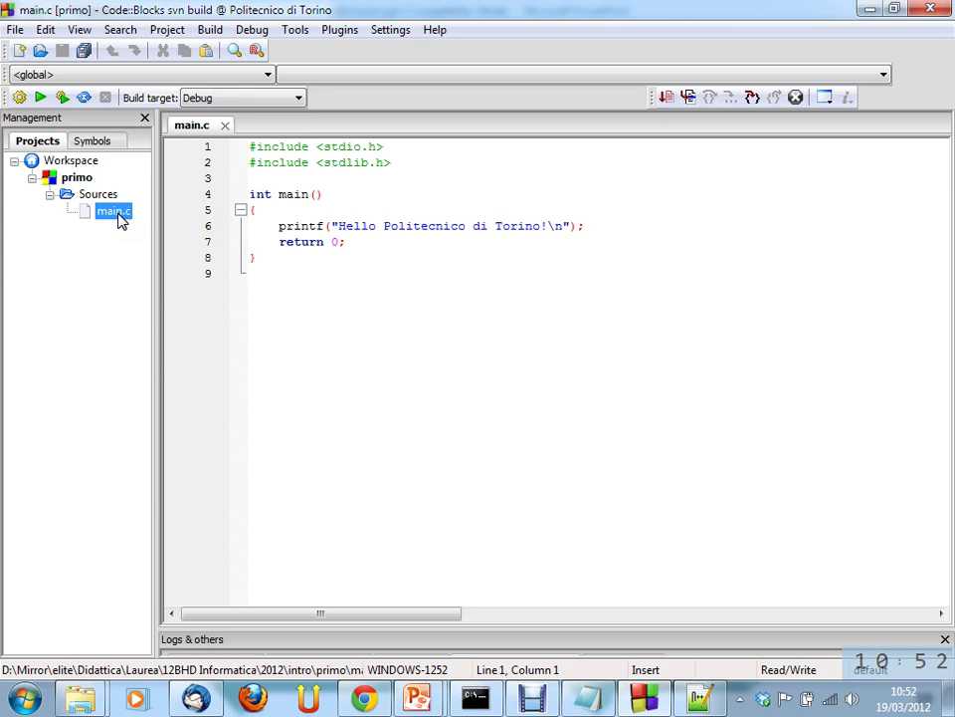
{"action": "left_click", "coordinate": [398, 240]}
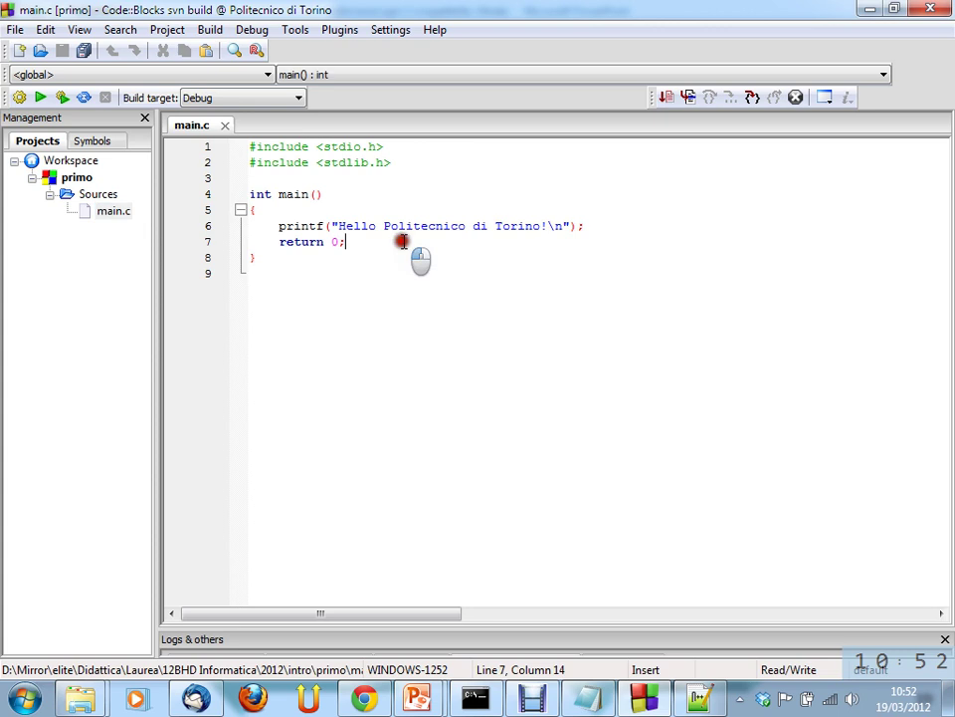
{"action": "scroll", "coordinate": [392, 233], "scroll_direction": "up", "scroll_amount": 5}
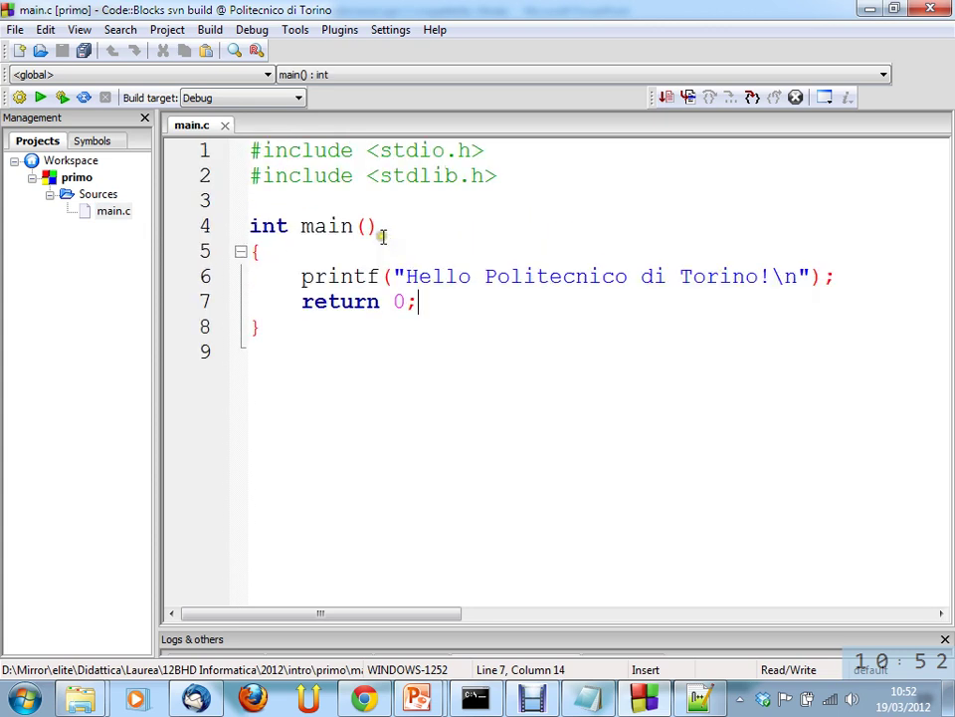